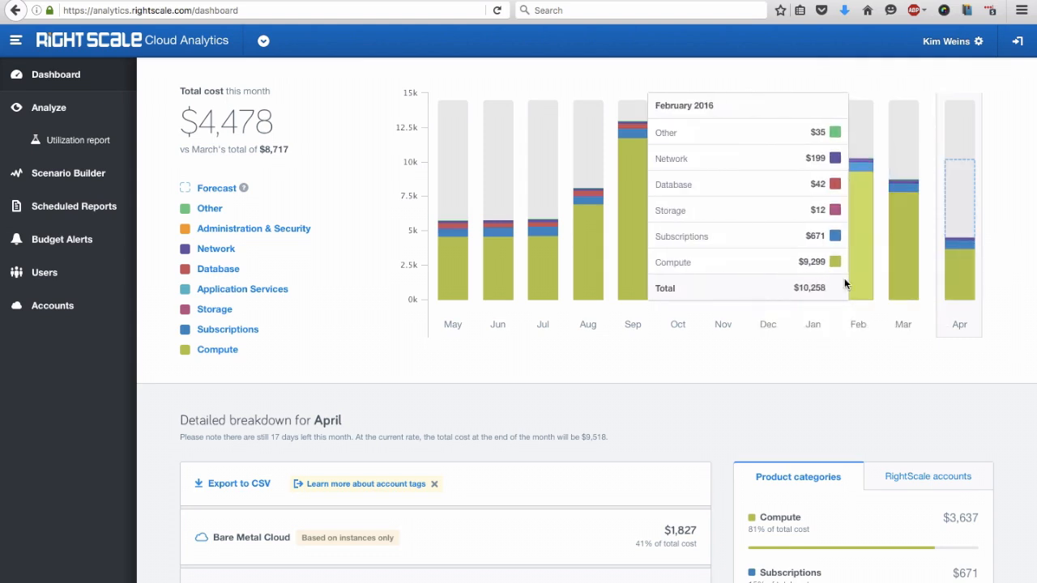
scroll(664, 438, "down", 5)
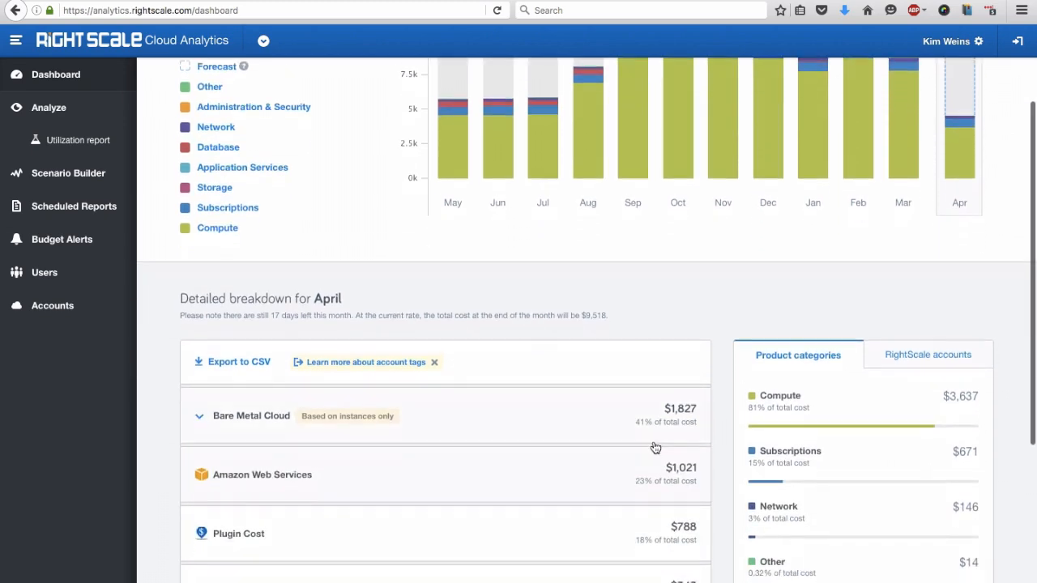
scroll(654, 449, "down", 2)
scroll(655, 448, "down", 1)
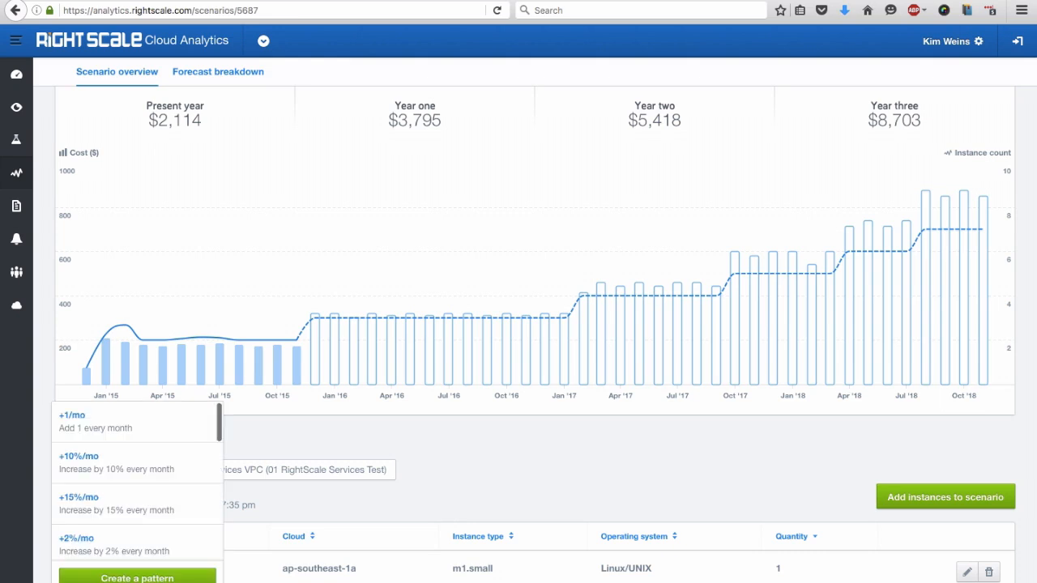
scroll(119, 502, "down", 2)
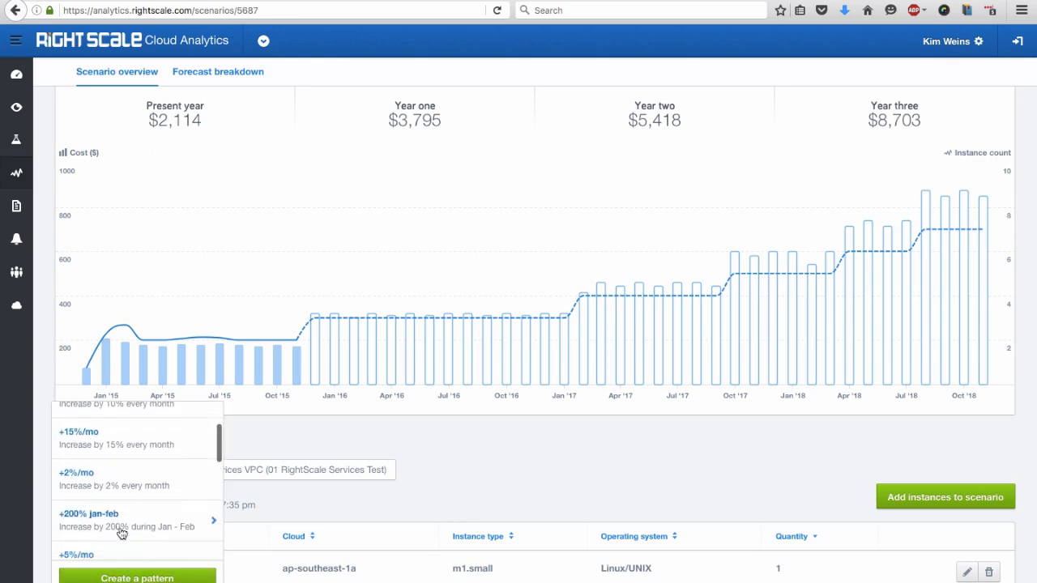
Step: Apply the +200% Jan-Feb growth pattern, raising the year-three forecast to $8,867
left_click(122, 534)
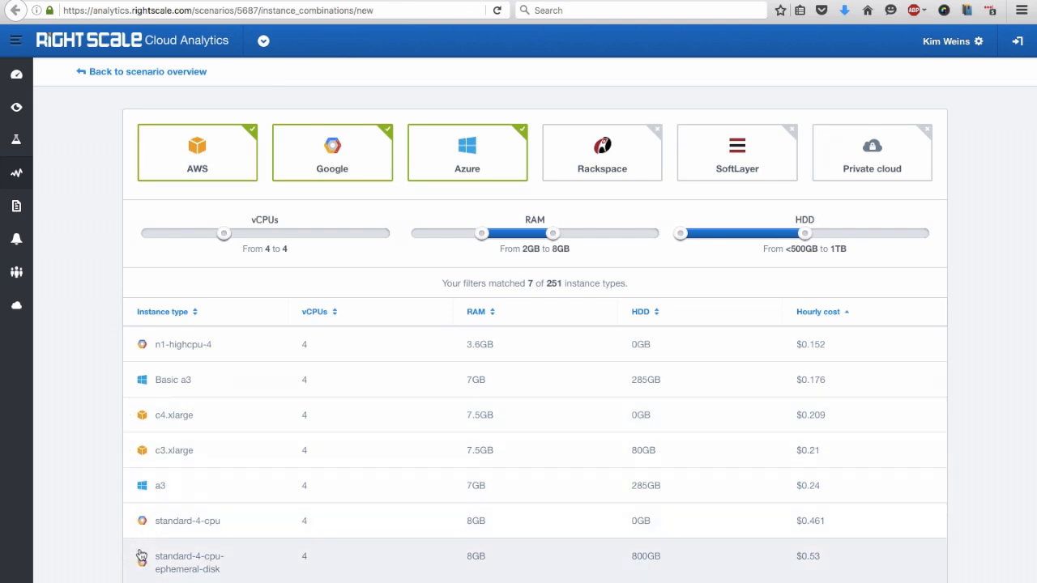
Step: Show the details panel for the n1-highcpu-4 instance type
left_click(180, 359)
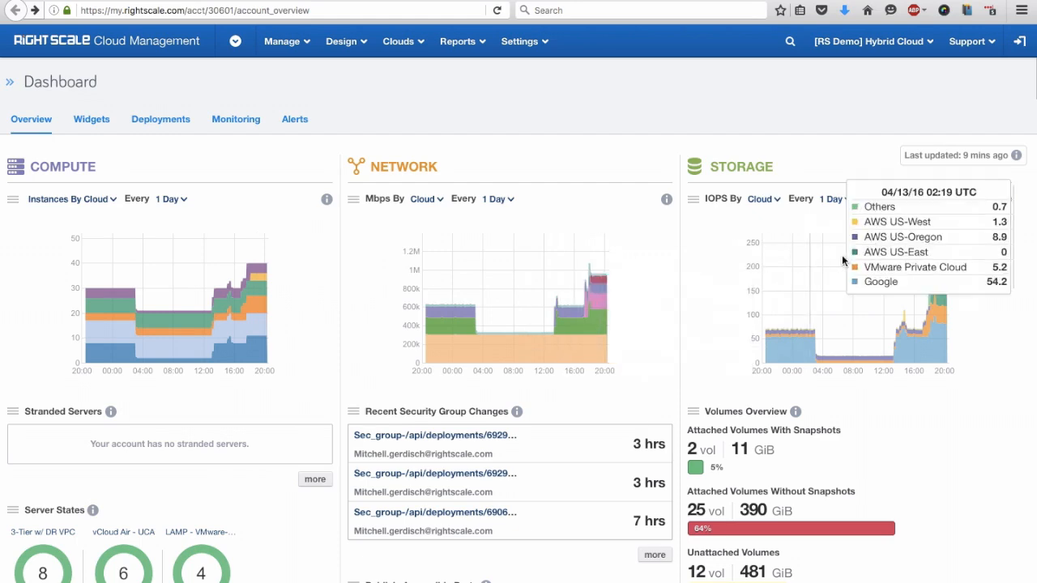
mouse_move(805, 339)
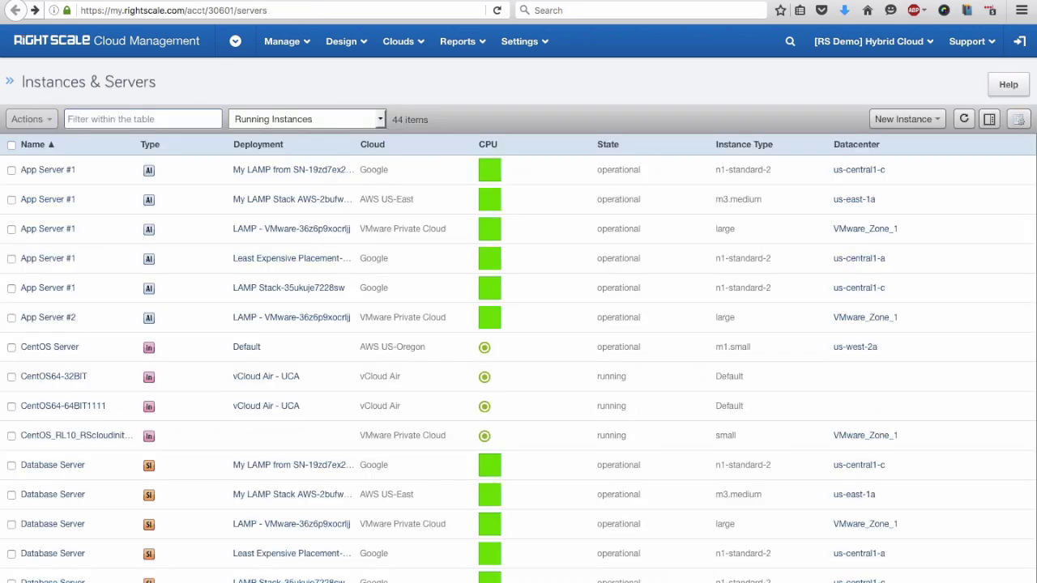
type("d")
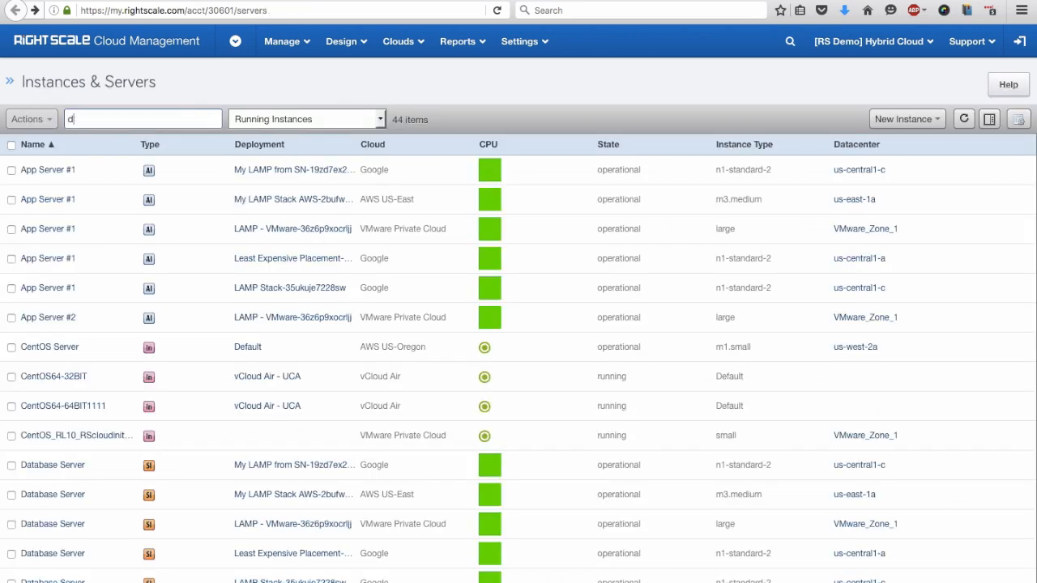
type("b")
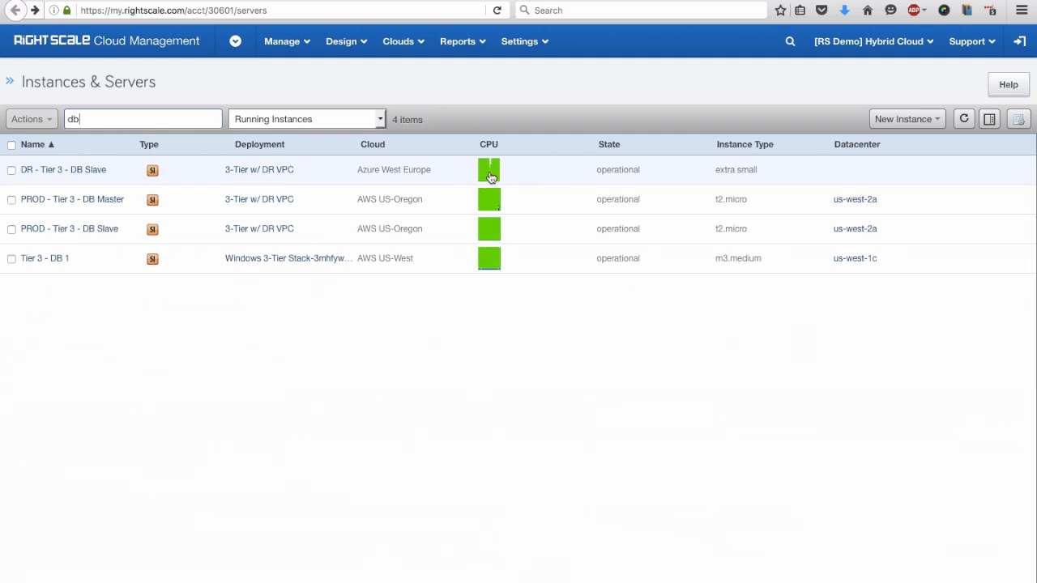
Step: Bring up the Reports menu to reach the Audit Entries log
left_click(473, 44)
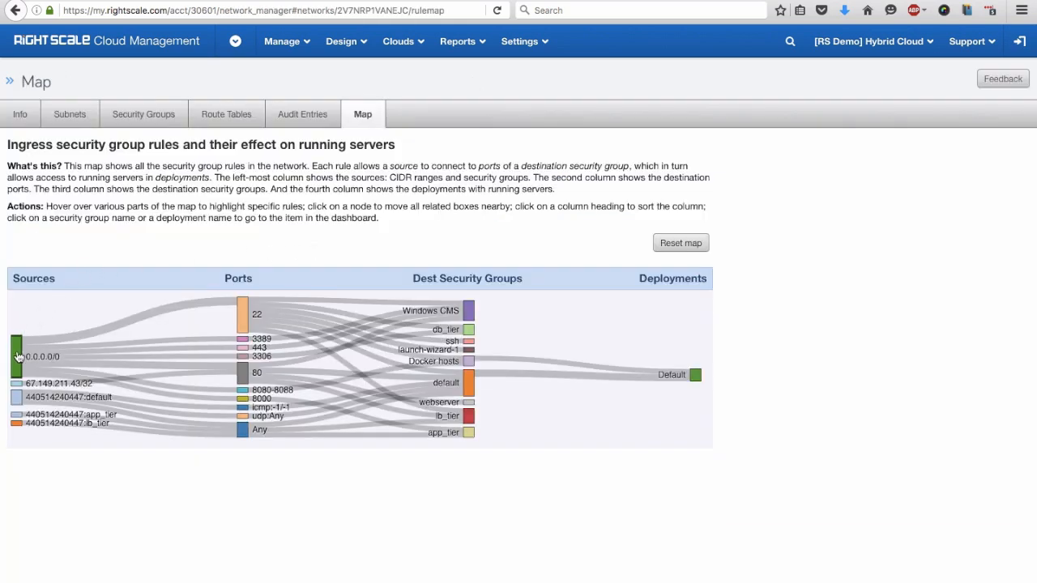
Step: Focus the ingress rule map on source 0.0.0.0/0, port 22 and the default security group
left_click(16, 357)
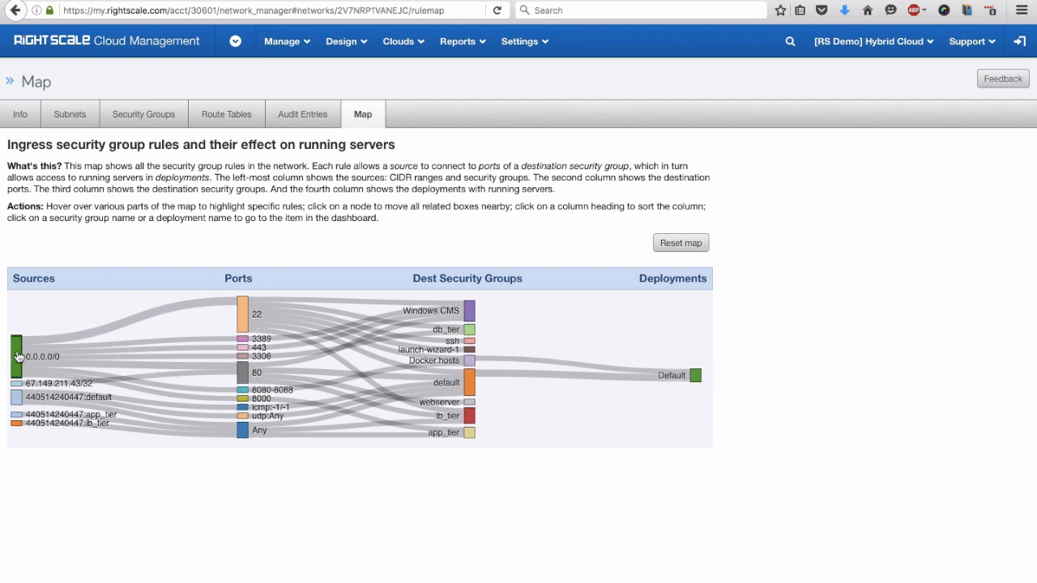
left_click(246, 320)
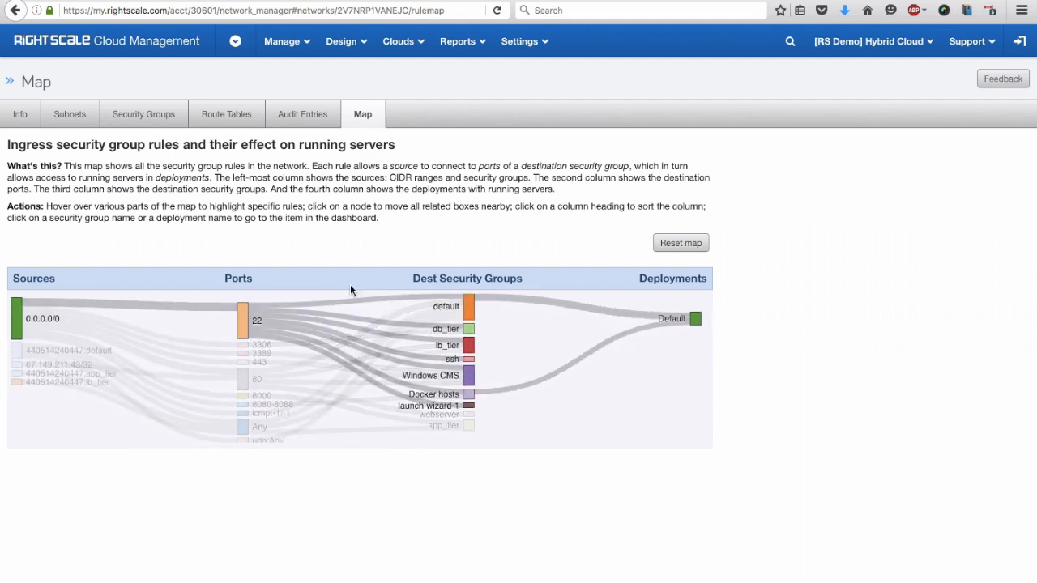
left_click(469, 316)
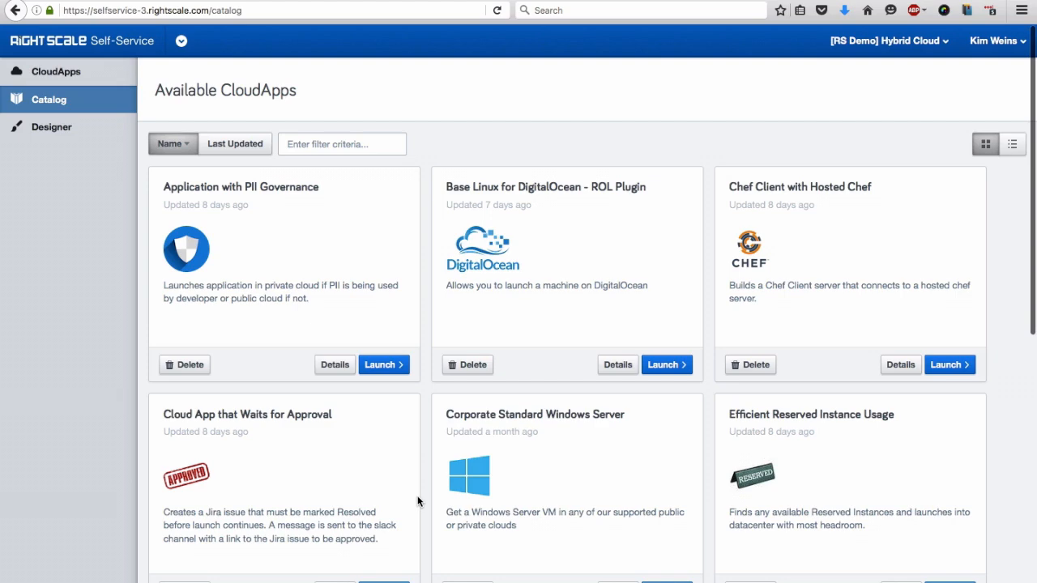
scroll(418, 501, "down", 2)
scroll(418, 502, "down", 2)
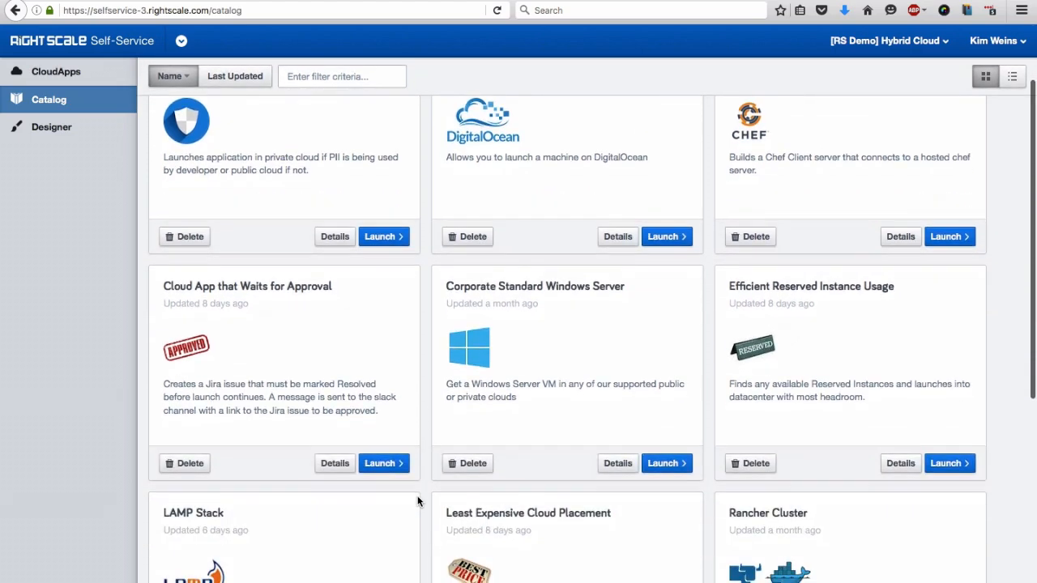
scroll(418, 501, "down", 1)
scroll(418, 502, "down", 1)
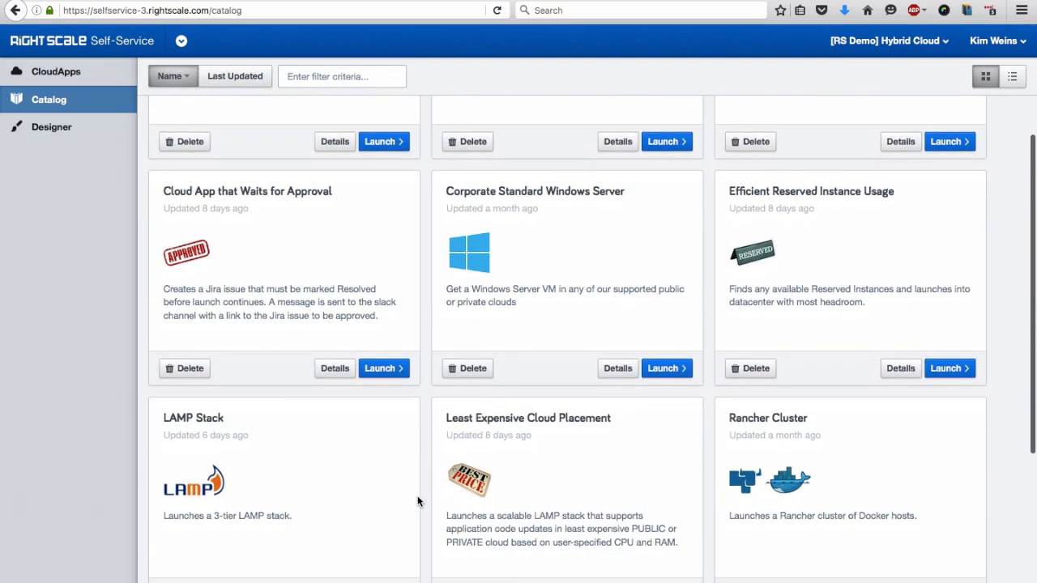
scroll(418, 502, "down", 1)
scroll(418, 502, "down", 1)
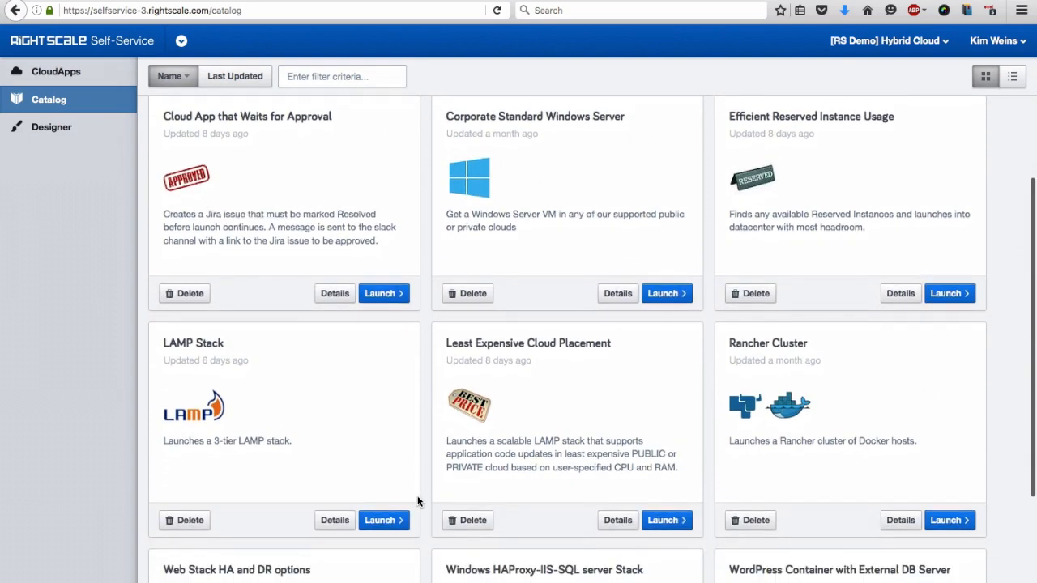
scroll(419, 502, "down", 2)
scroll(418, 501, "down", 1)
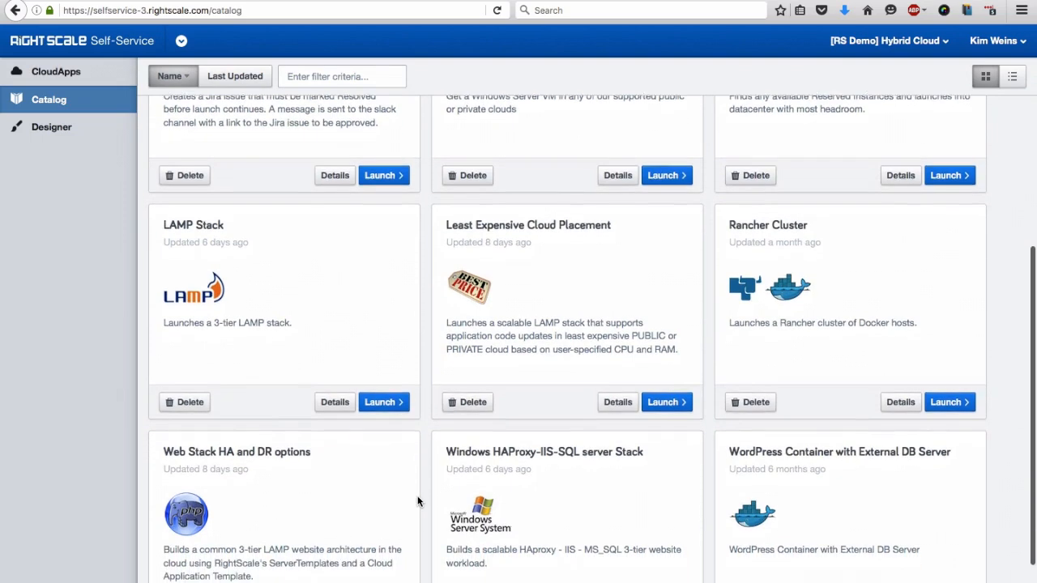
scroll(418, 502, "down", 1)
scroll(418, 501, "down", 1)
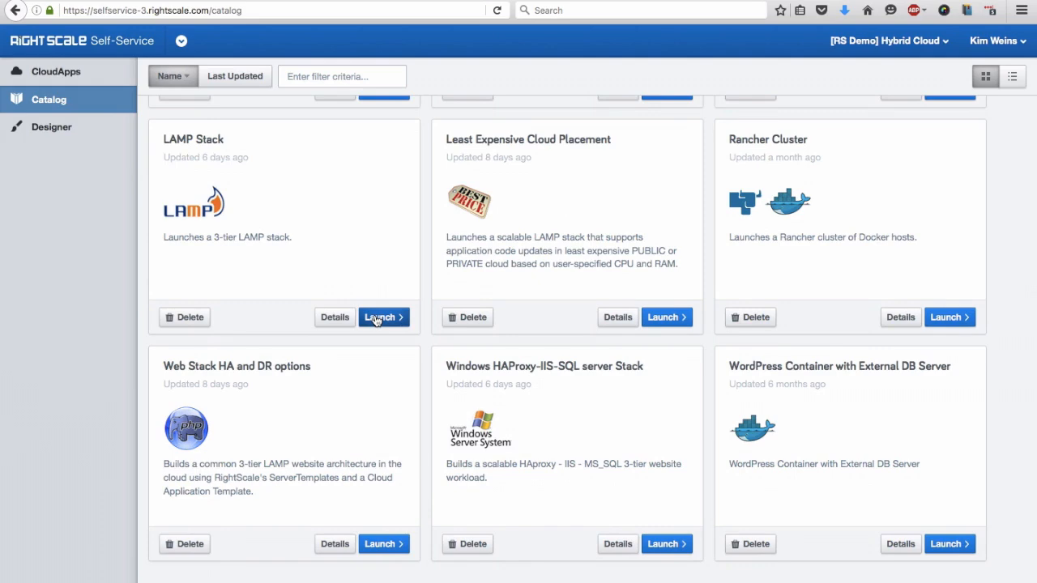
Step: Launch the LAMP Stack CloudApp from its catalog card
left_click(376, 317)
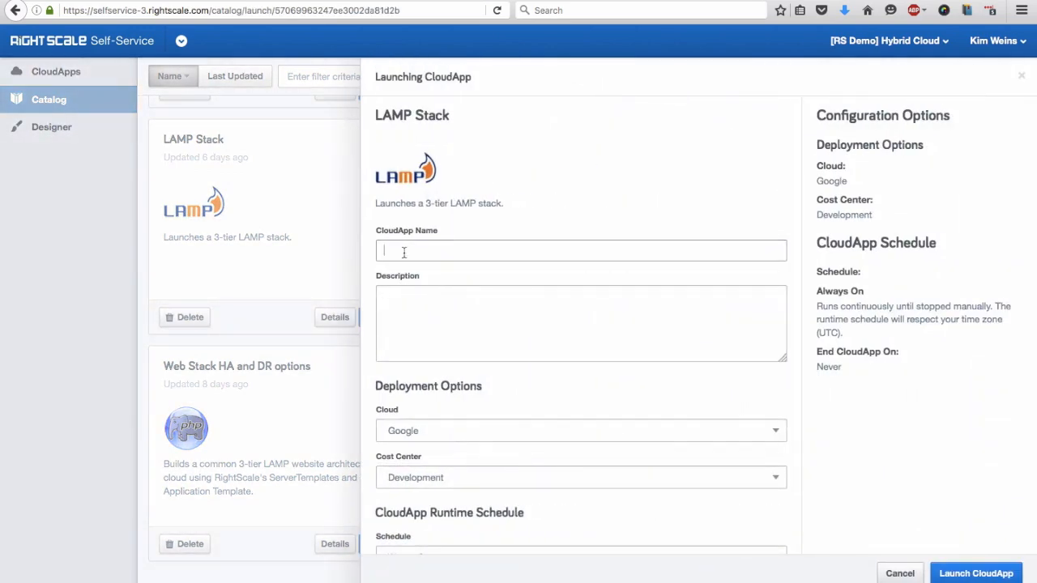
type("Cool App")
Step: Deploy the CloudApp on Azure, scheduled M-F 8AM-10PM, ending Apr 14, 2016
left_click(404, 431)
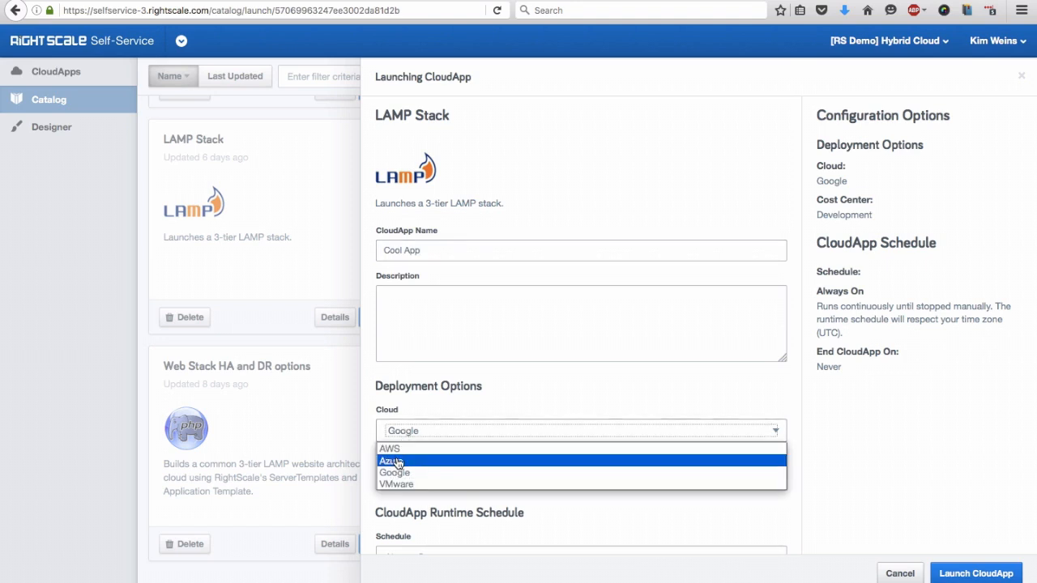
left_click(398, 461)
scroll(397, 456, "down", 3)
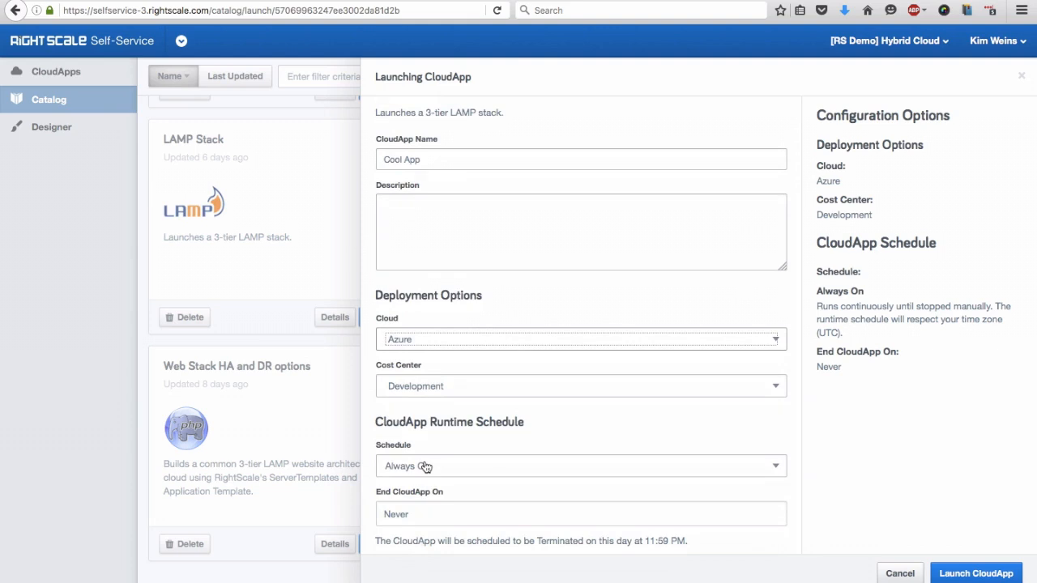
left_click(426, 468)
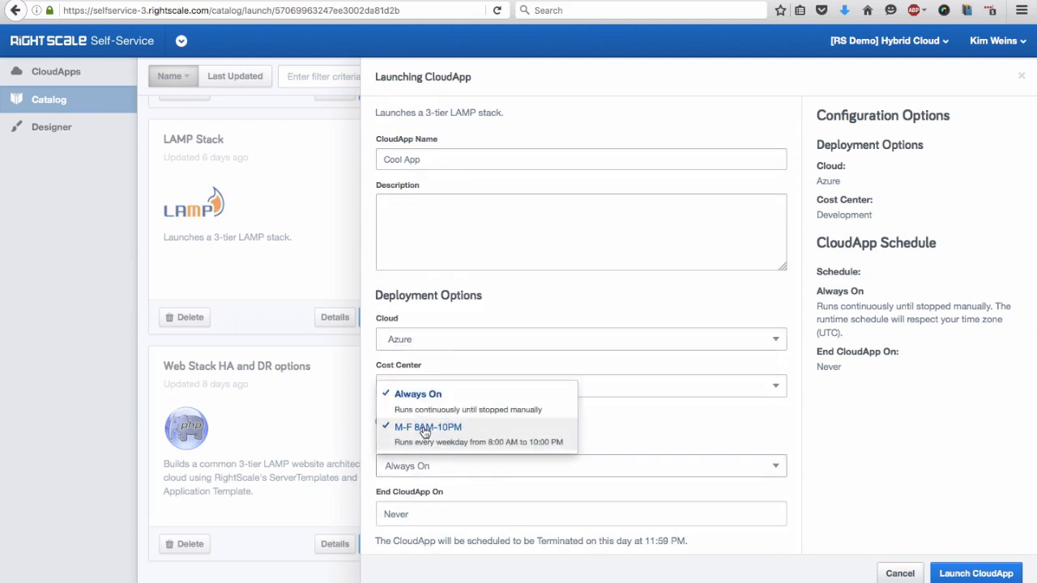
left_click(424, 429)
left_click(424, 515)
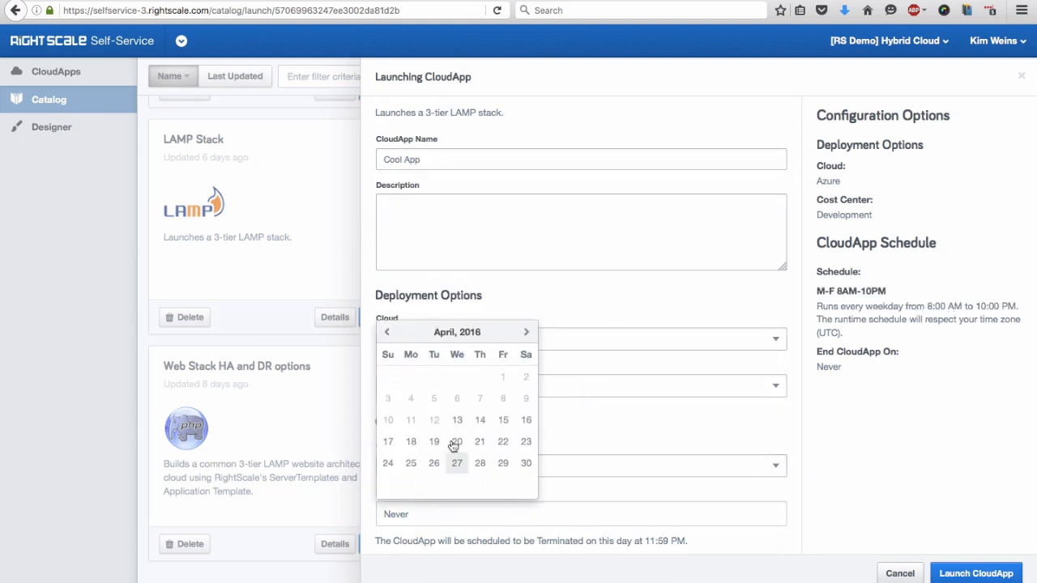
left_click(479, 421)
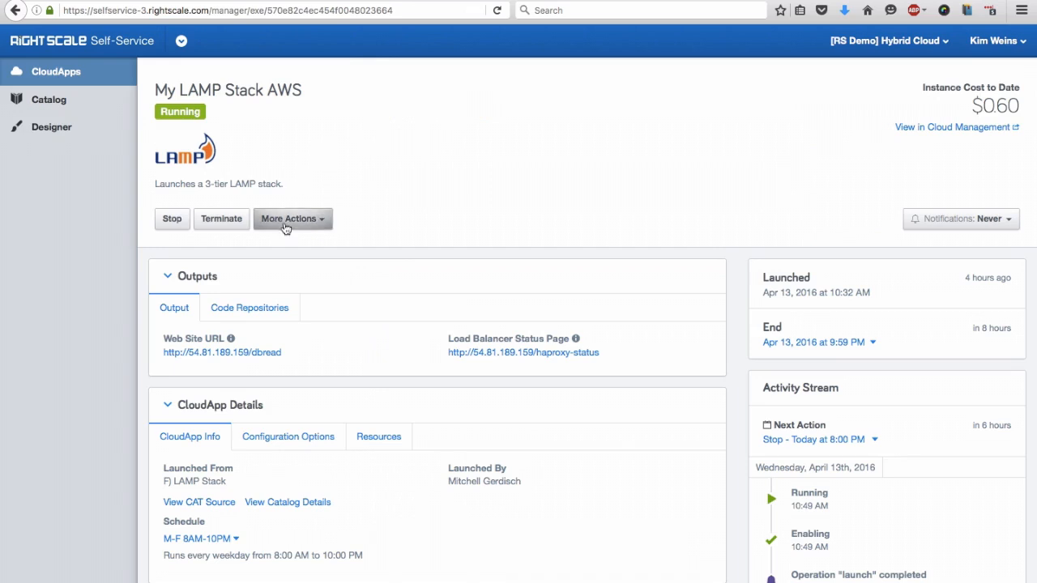
Step: Show More Actions for My LAMP Stack AWS: Update Application Code, Scale Out, Scale In
left_click(287, 226)
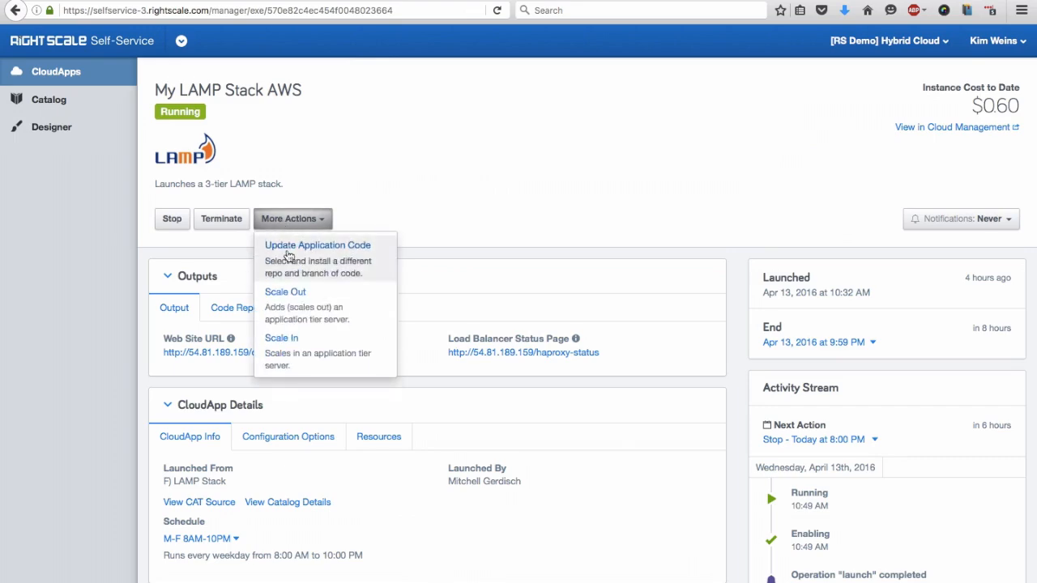